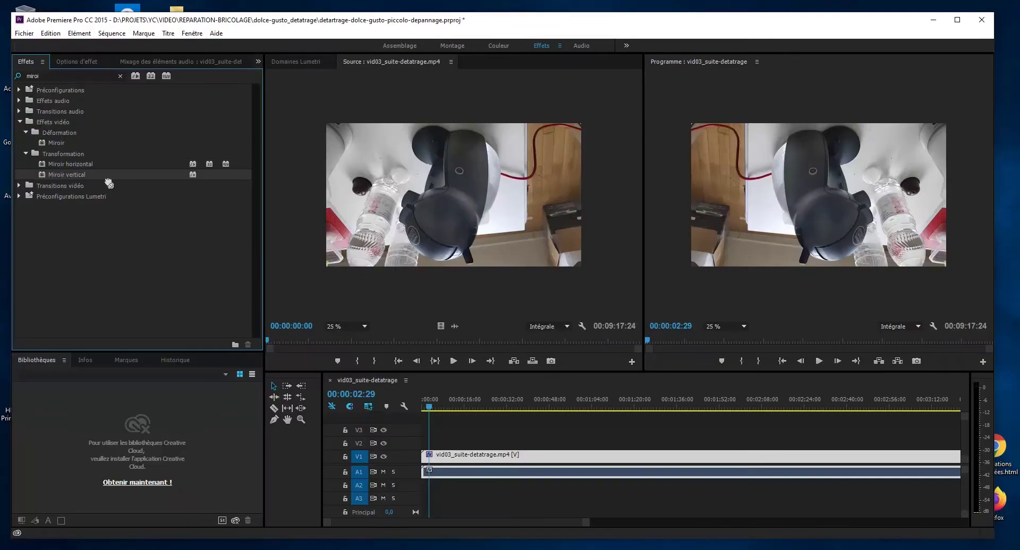
Step: Apply the Miroir vertical effect to the vid03_suite-detatrage.mp4 clip on video track V1
{"action": "left_click_drag", "start_coordinate": [105, 178], "coordinate": [611, 462]}
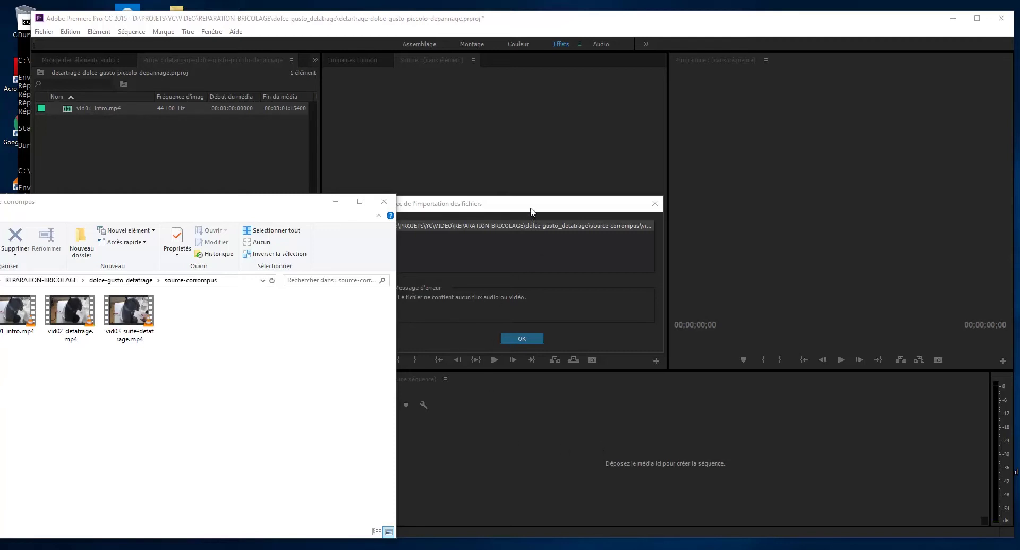
Step: Dismiss the import error, then test playback of vid03_suite-detatrage.mp4 from the source-corrompus folder in VLC and close the player
{"action": "left_click", "coordinate": [546, 227]}
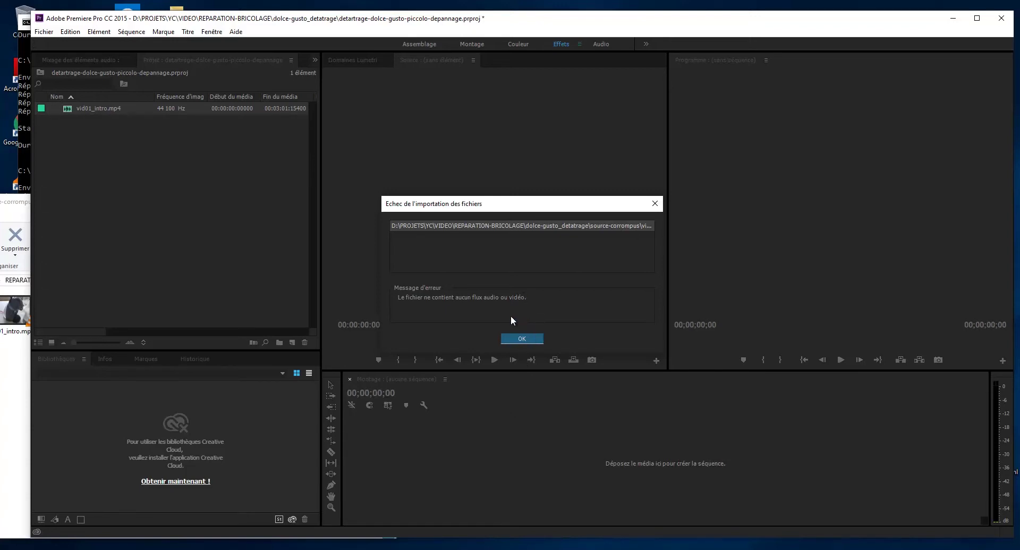
{"action": "left_click", "coordinate": [656, 204]}
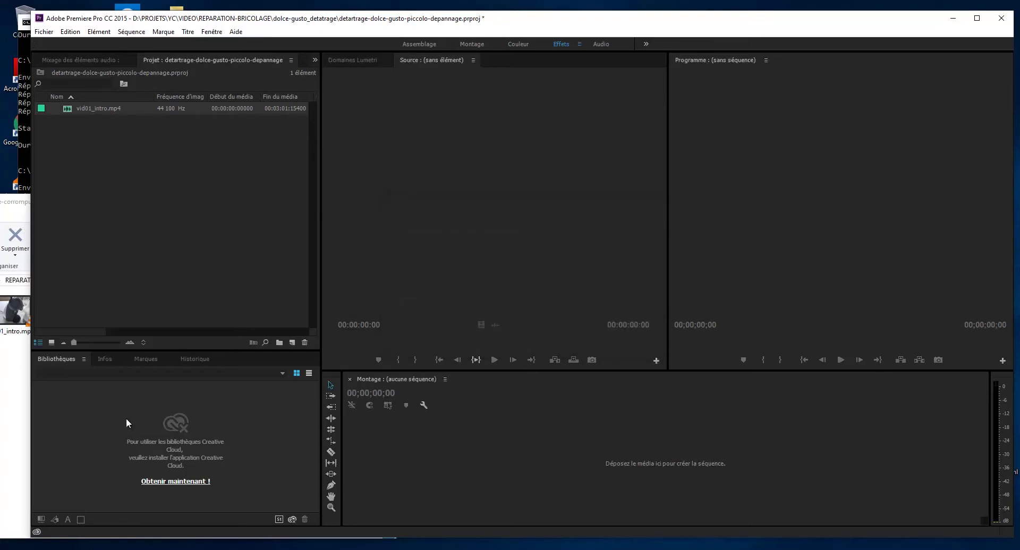
{"action": "left_click", "coordinate": [19, 217]}
{"action": "left_click_drag", "start_coordinate": [67, 212], "coordinate": [102, 209]}
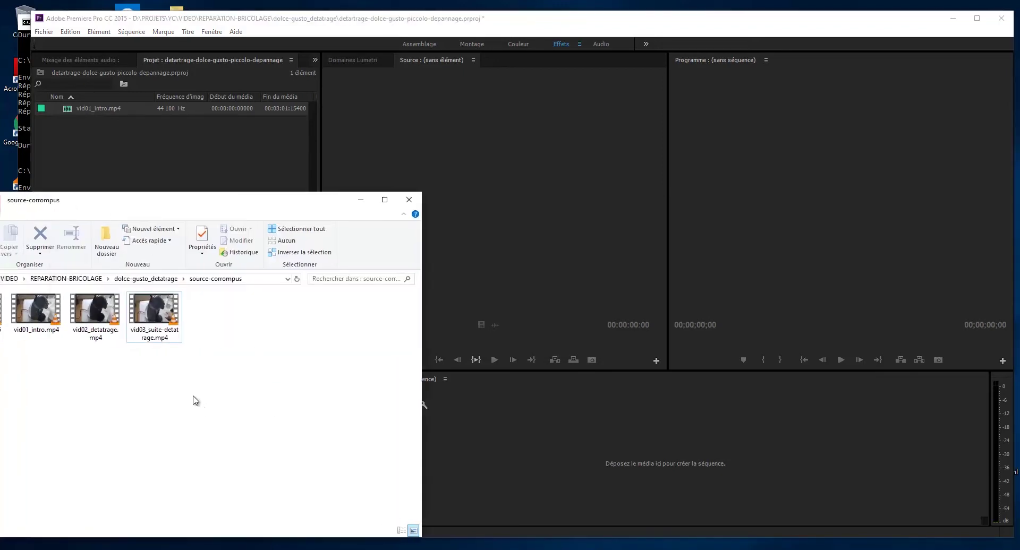
{"action": "left_click", "coordinate": [165, 339]}
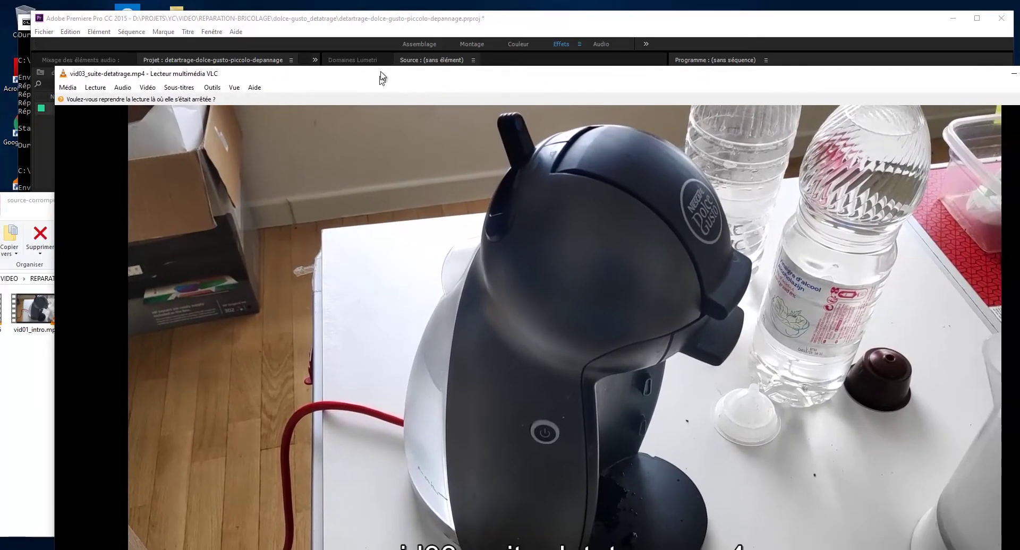
{"action": "left_click_drag", "start_coordinate": [380, 77], "coordinate": [257, 86]}
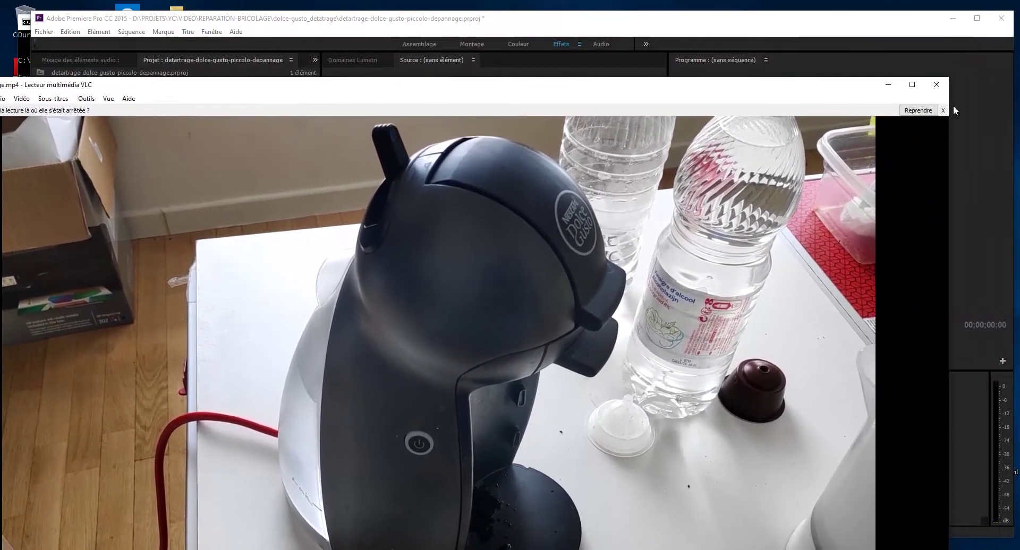
{"action": "left_click", "coordinate": [938, 86]}
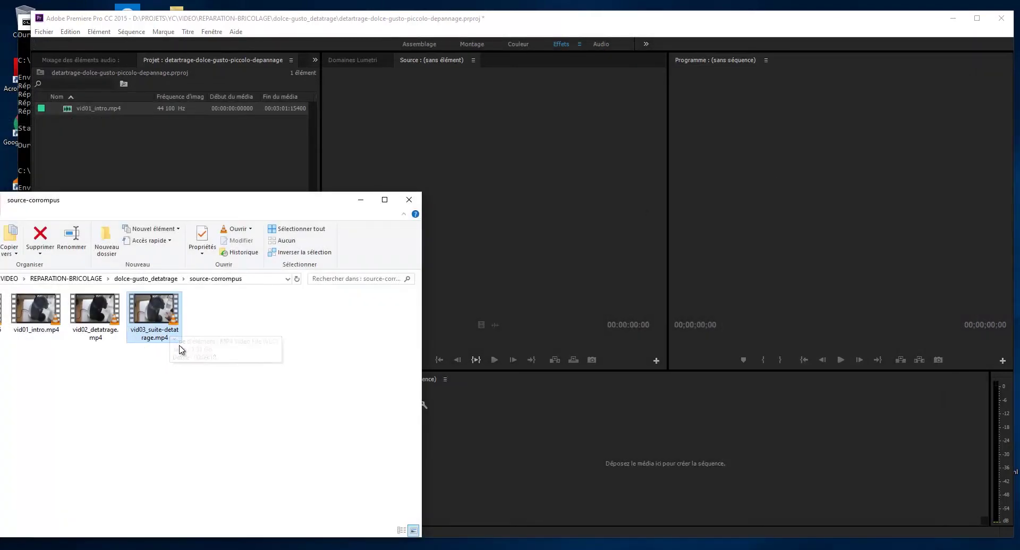
Step: Try to import vid03_suite-detatrage.mp4 from the source-corrompus folder into the Premiere Pro project
{"action": "left_click", "coordinate": [338, 29]}
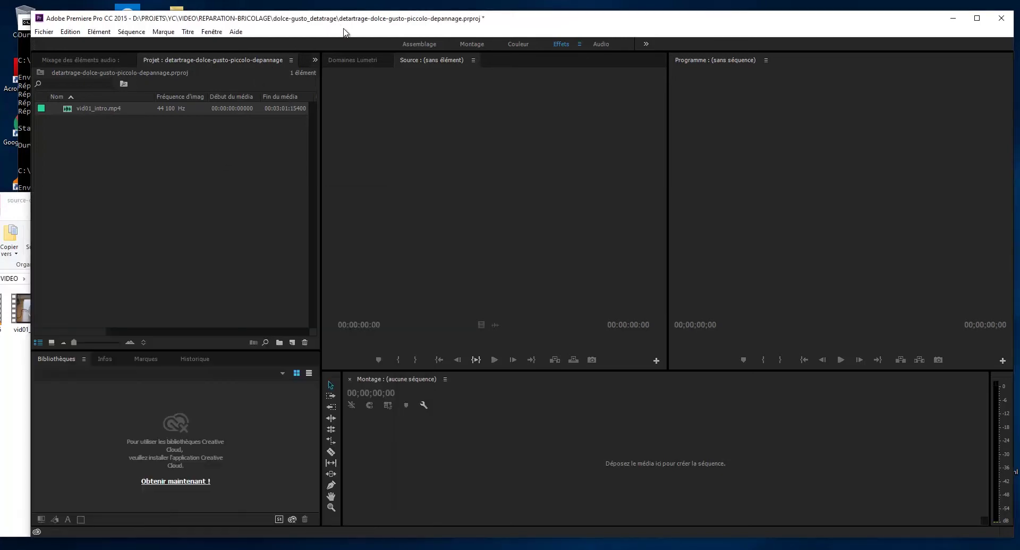
{"action": "left_click", "coordinate": [20, 375]}
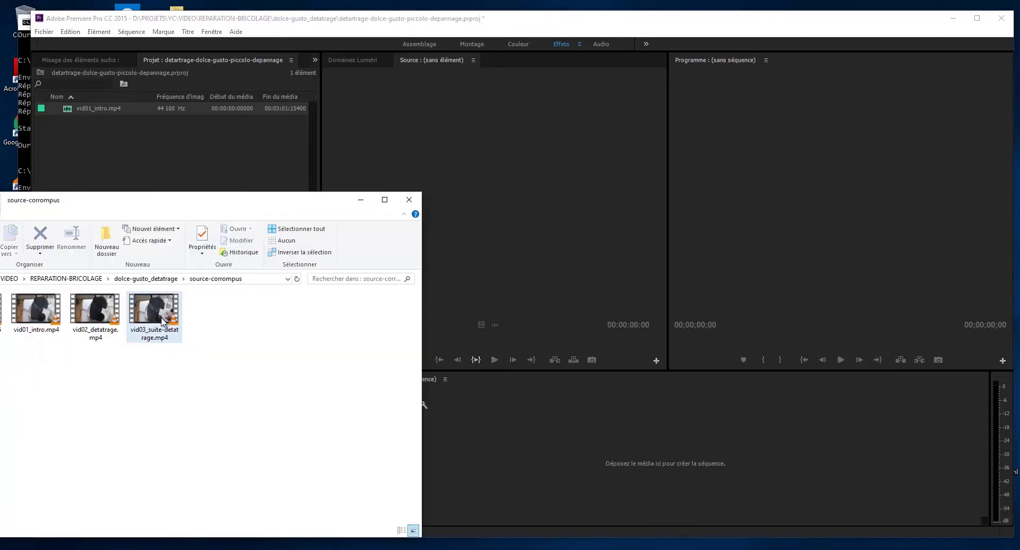
{"action": "left_click_drag", "start_coordinate": [166, 322], "coordinate": [168, 160]}
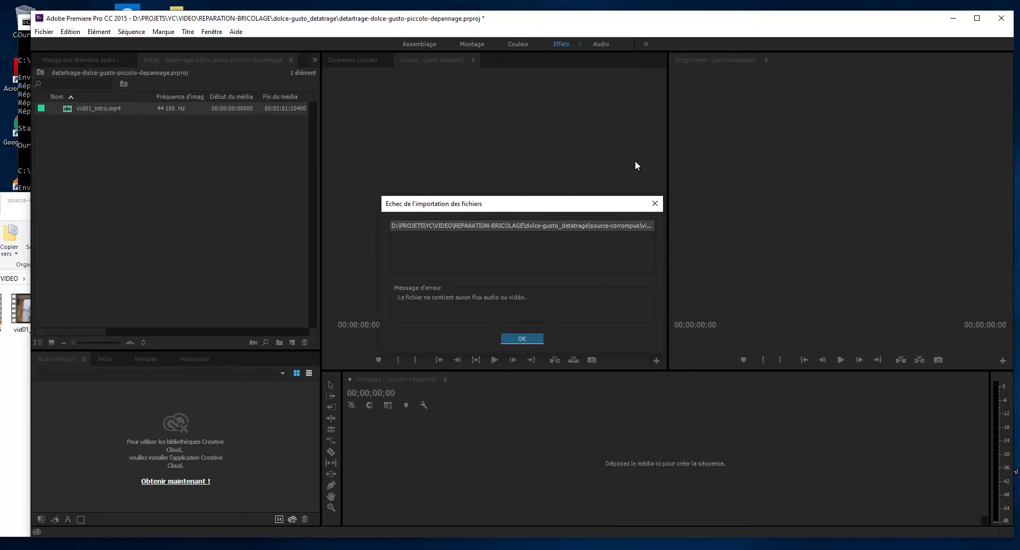
{"action": "left_click", "coordinate": [655, 209]}
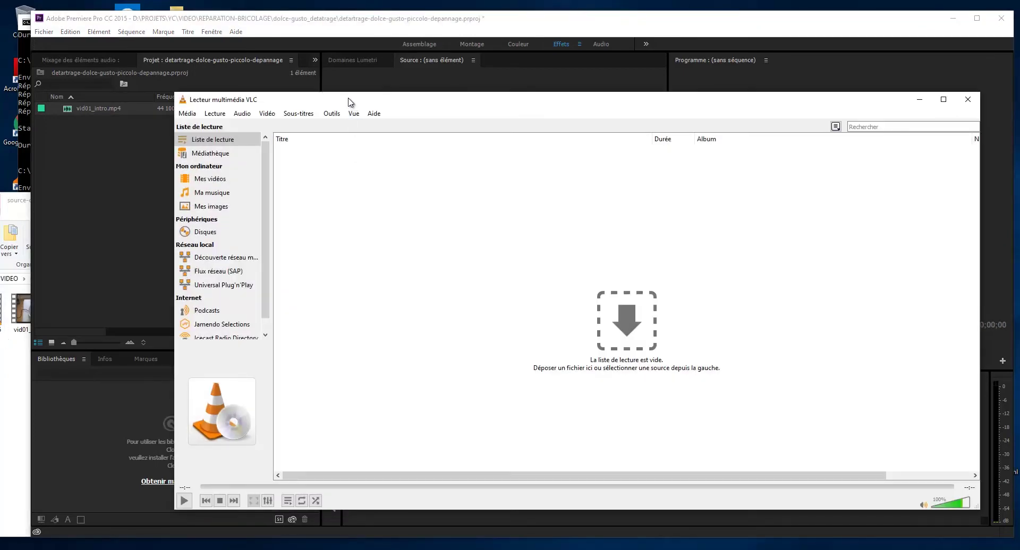
Step: Switch to VLC and open the media selection for converting and saving a file
{"action": "left_click_drag", "start_coordinate": [348, 101], "coordinate": [289, 102]}
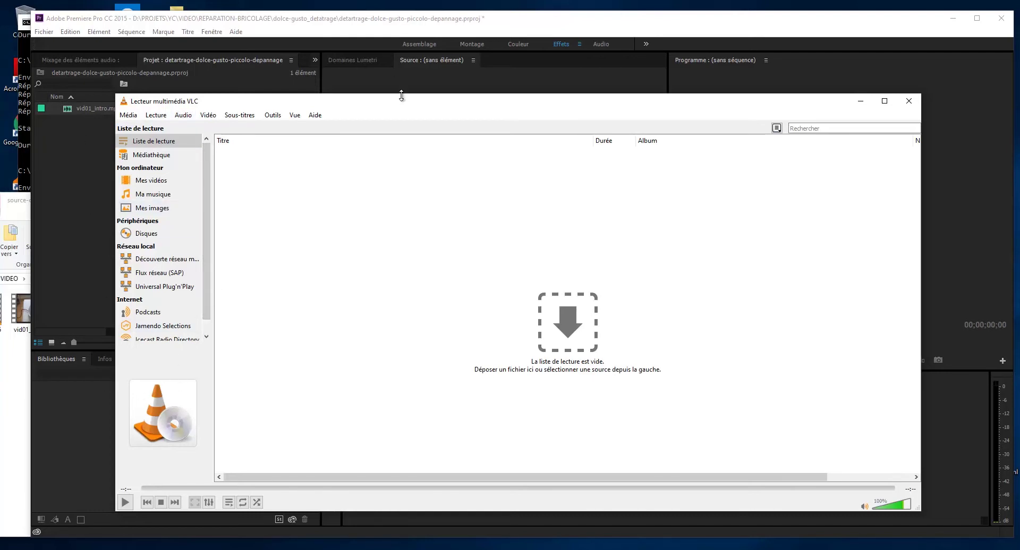
{"action": "left_click_drag", "start_coordinate": [404, 102], "coordinate": [378, 96]}
{"action": "left_click", "coordinate": [104, 109]}
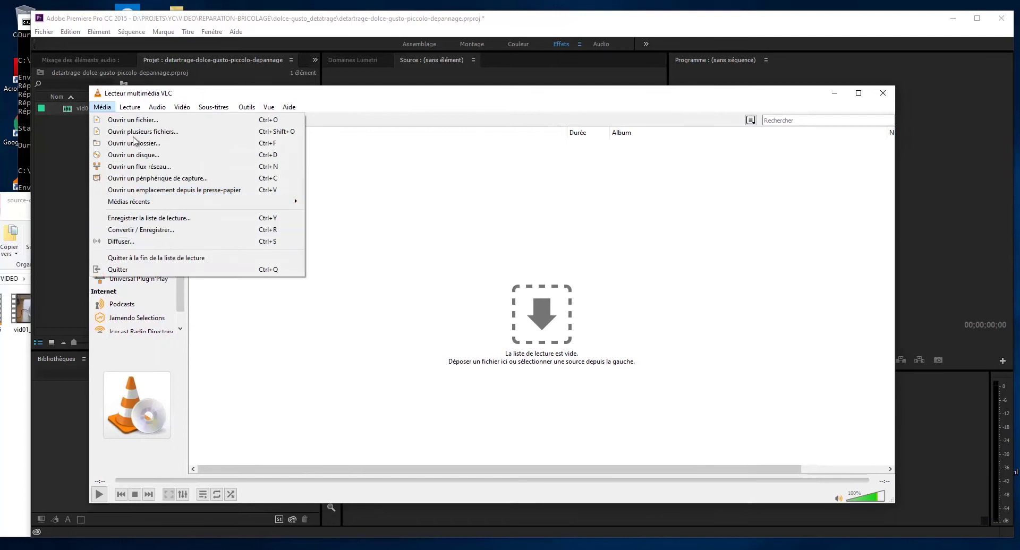
{"action": "mouse_move", "coordinate": [130, 107]}
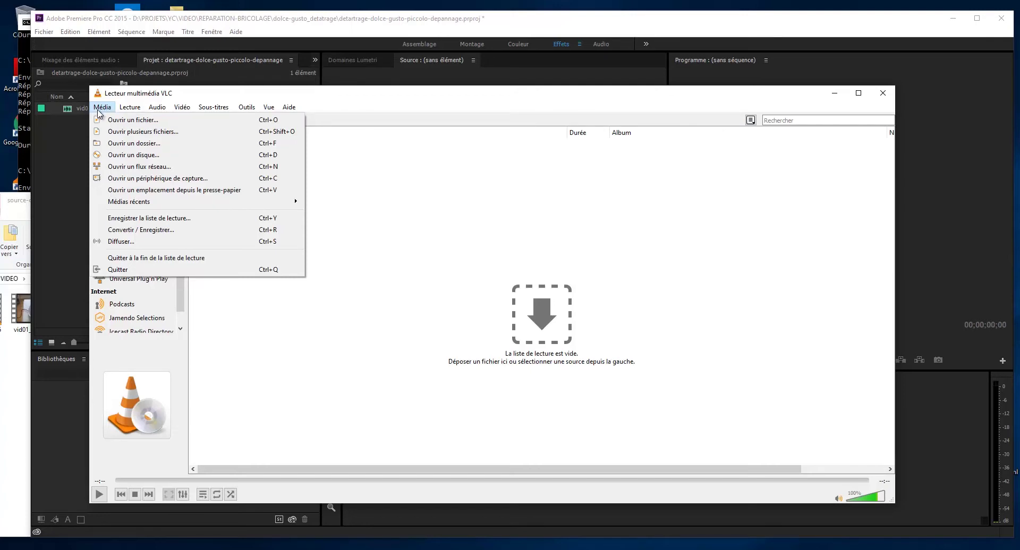
{"action": "left_click", "coordinate": [139, 235]}
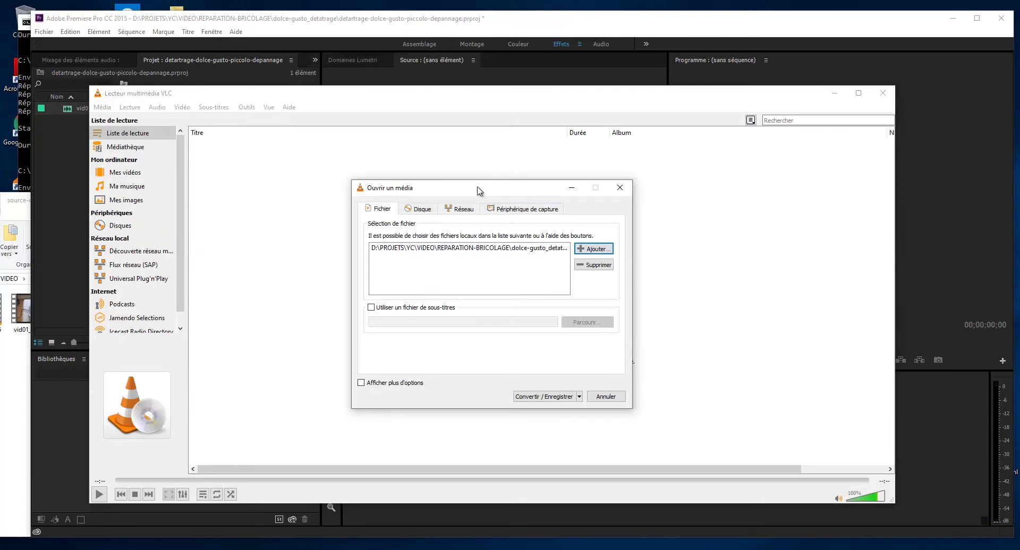
Step: Remove the listed file from the selection and add vid03_suite-detatrage.mp4 from the source-corrompus folder
{"action": "left_click_drag", "start_coordinate": [477, 187], "coordinate": [446, 174]}
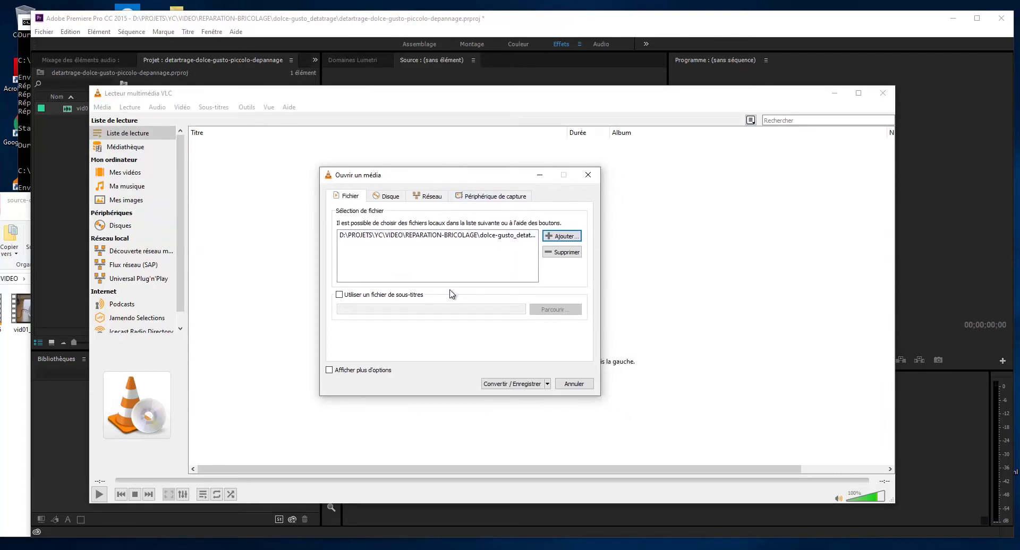
{"action": "left_click", "coordinate": [425, 257]}
{"action": "left_click", "coordinate": [564, 253]}
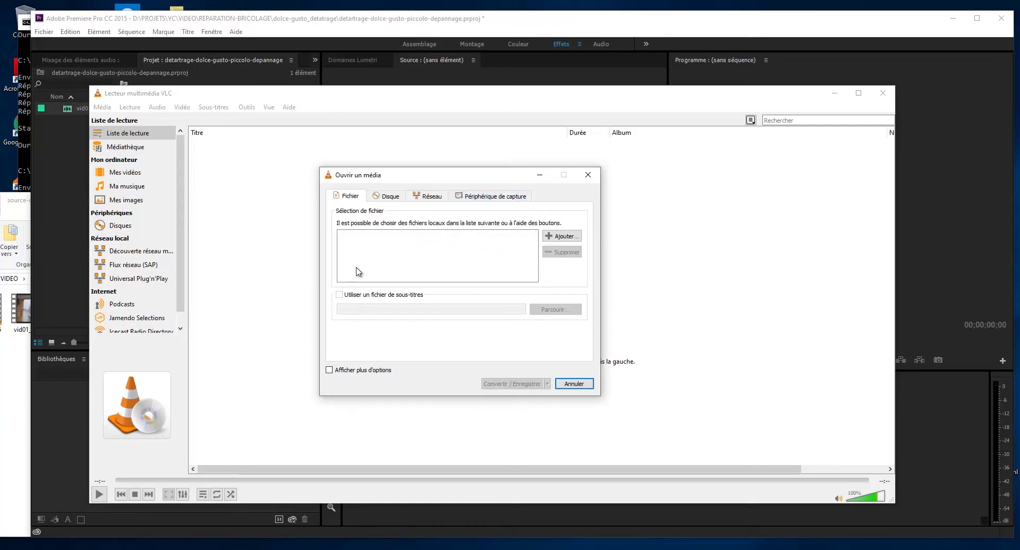
{"action": "left_click", "coordinate": [573, 243]}
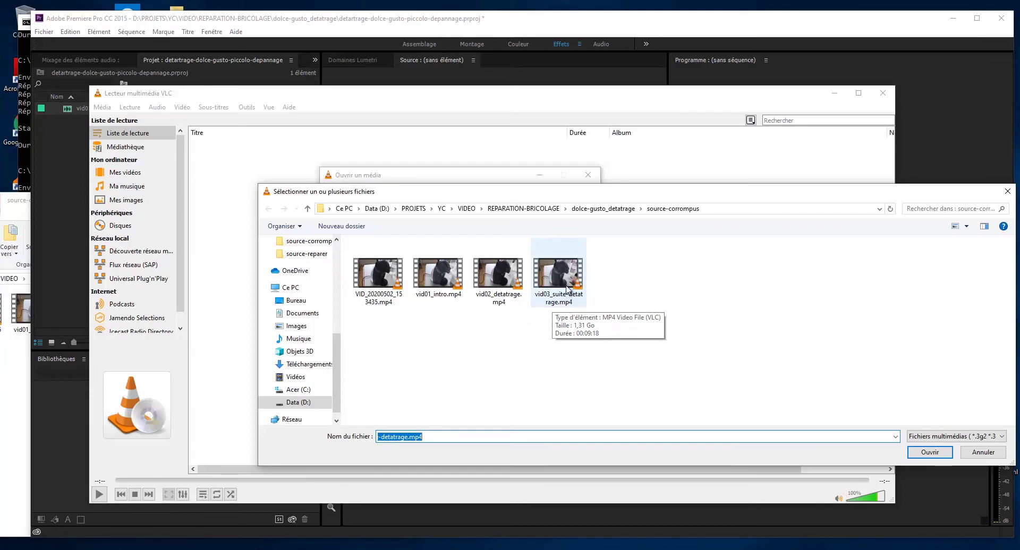
{"action": "double_click", "coordinate": [567, 289]}
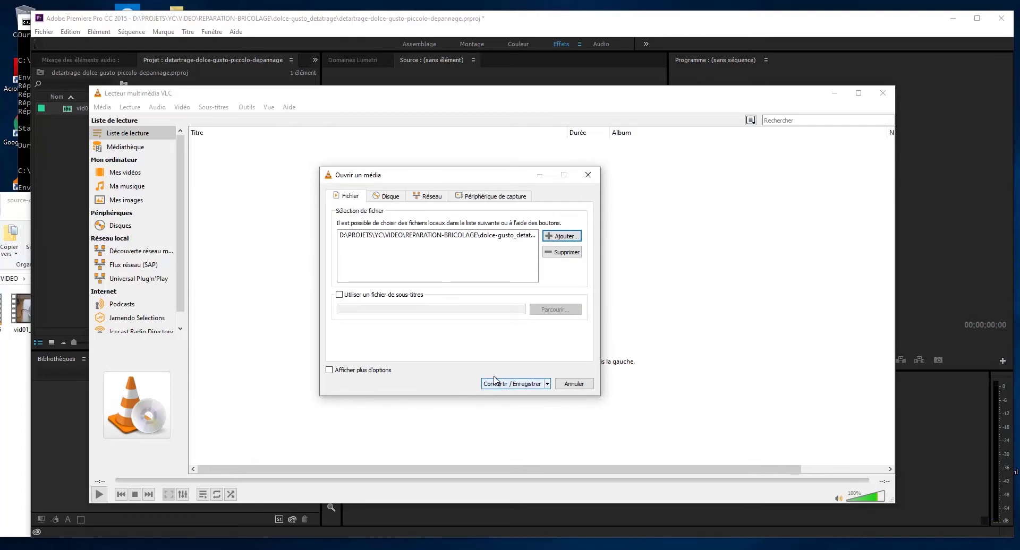
Step: Proceed to the conversion settings and choose the Video - H.264 + MP3 (MP4) profile
{"action": "left_click", "coordinate": [515, 385]}
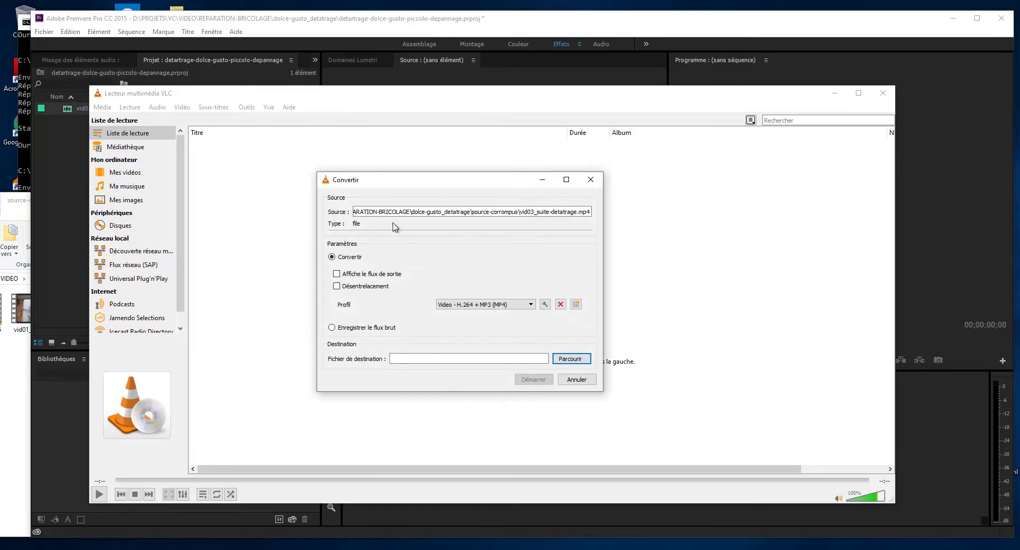
{"action": "left_click", "coordinate": [495, 306]}
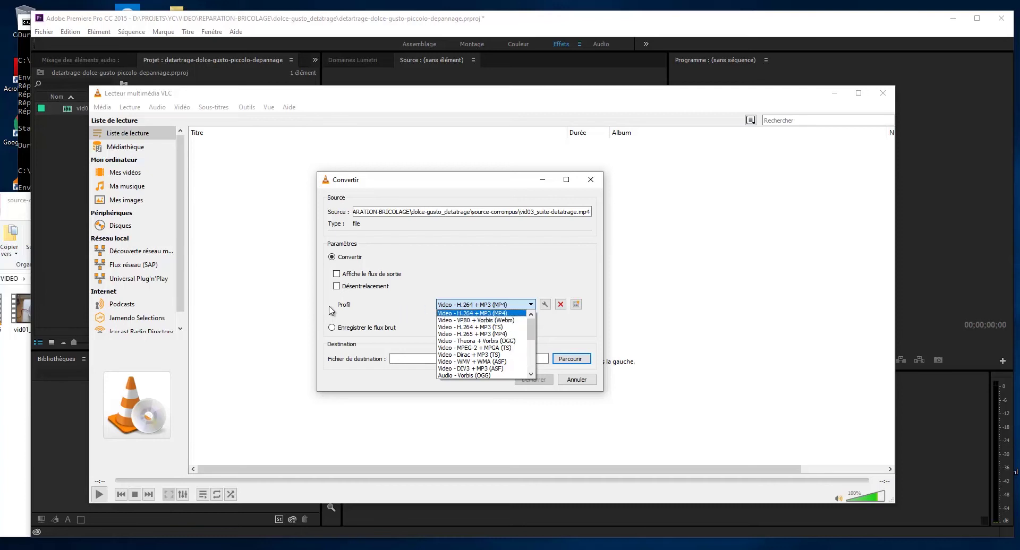
{"action": "left_click", "coordinate": [503, 318]}
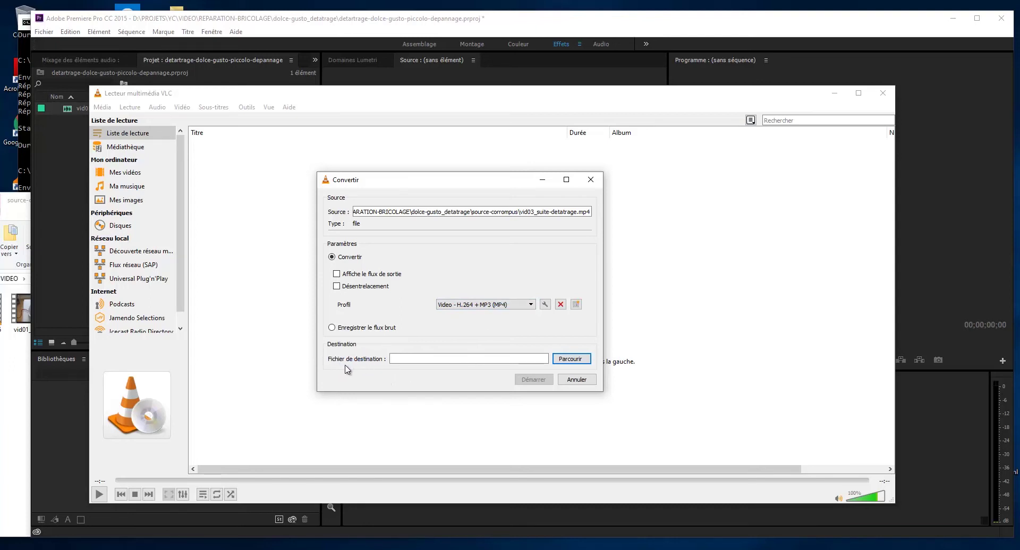
Step: Set the destination to vid03_suite-detatrage.mp4 in the source-reparer folder and start the conversion
{"action": "left_click", "coordinate": [570, 360]}
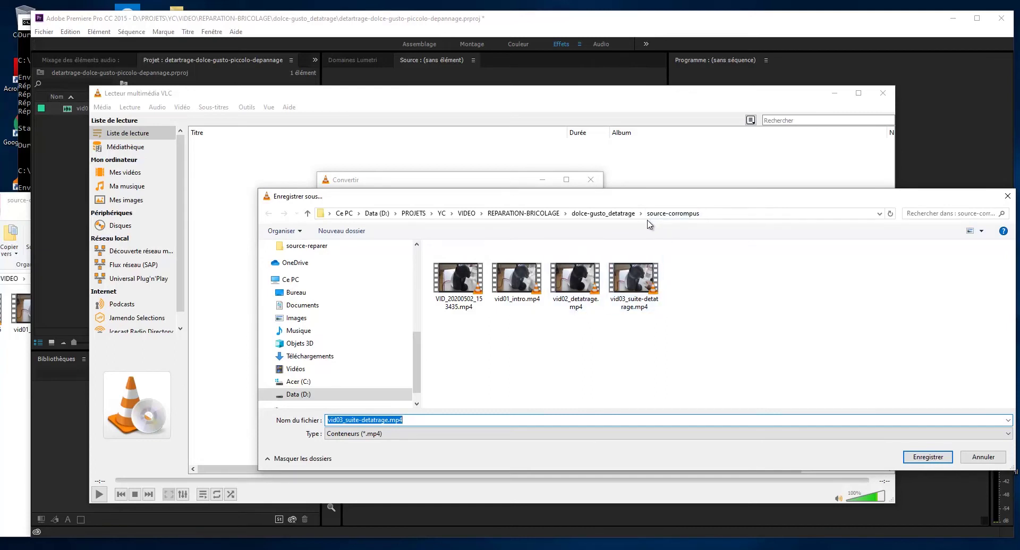
{"action": "left_click", "coordinate": [623, 214]}
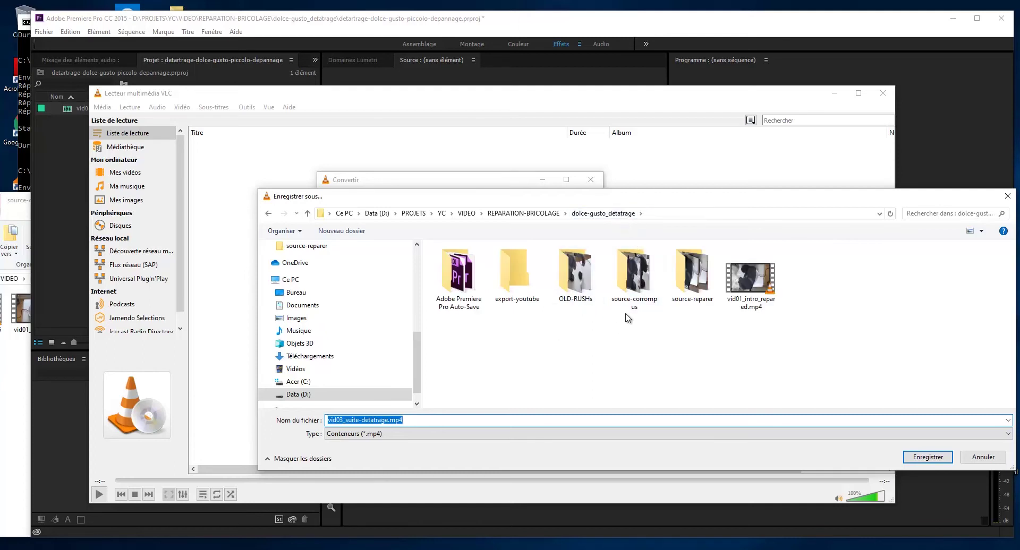
{"action": "double_click", "coordinate": [704, 289]}
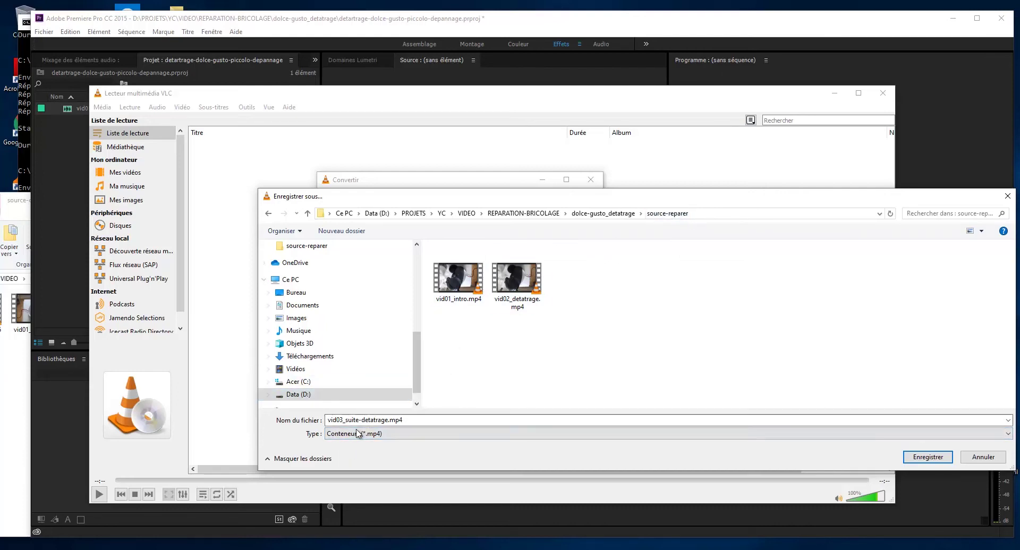
{"action": "double_click", "coordinate": [389, 423]}
{"action": "left_click", "coordinate": [389, 423]}
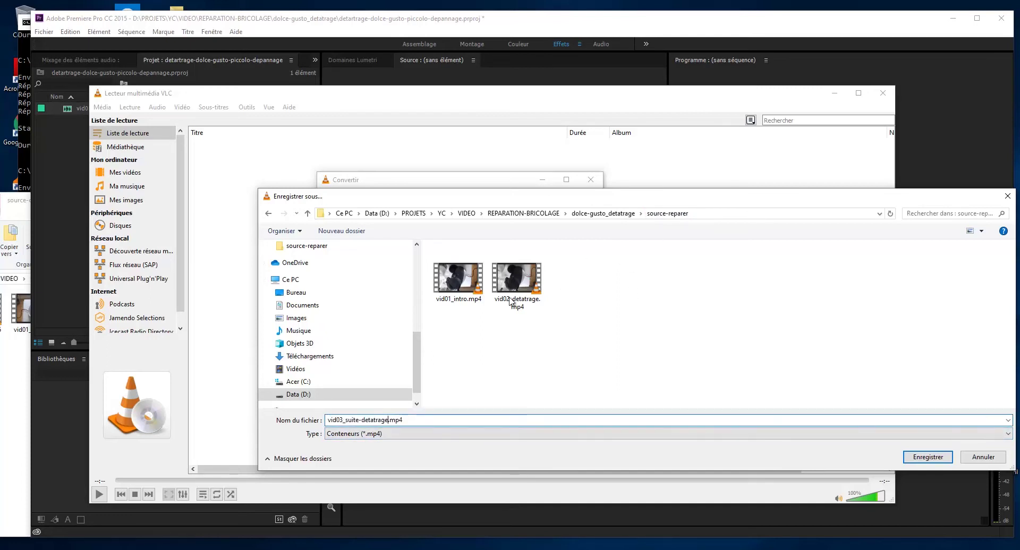
{"action": "left_click", "coordinate": [928, 462]}
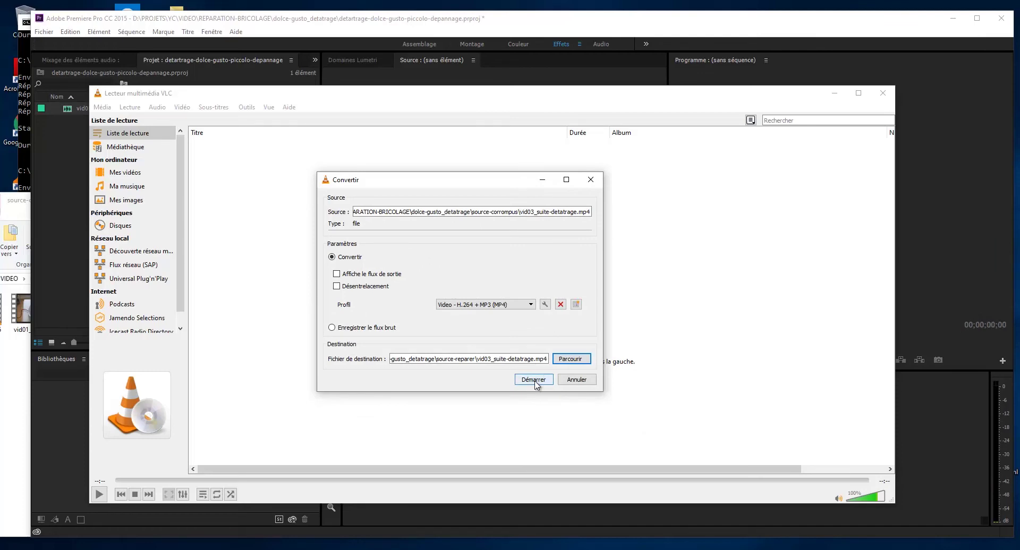
{"action": "left_click", "coordinate": [534, 380]}
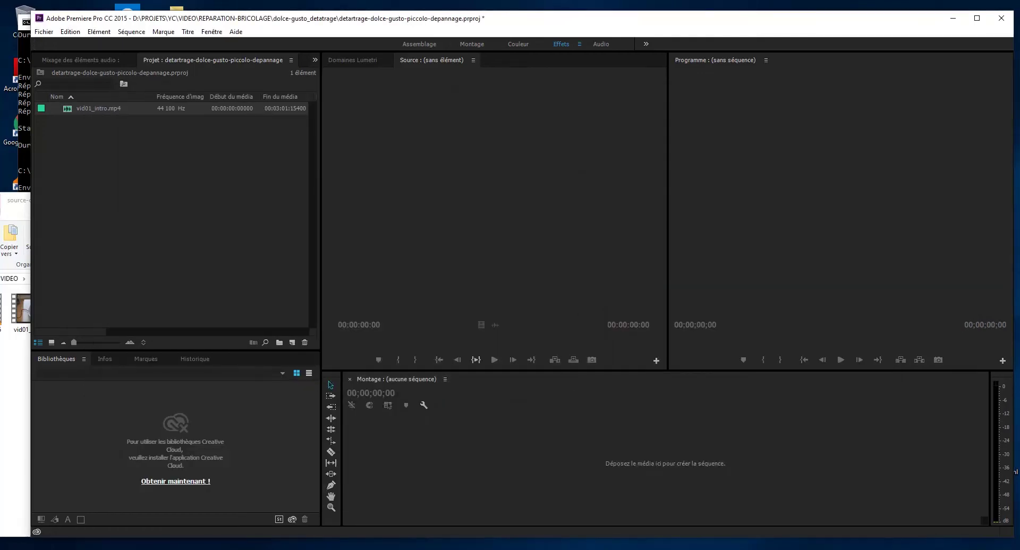
Step: Check the conversion entry in VLC and the converted vid03_suite-detatrage.mp4 in the source-reparer folder
{"action": "left_click", "coordinate": [519, 549]}
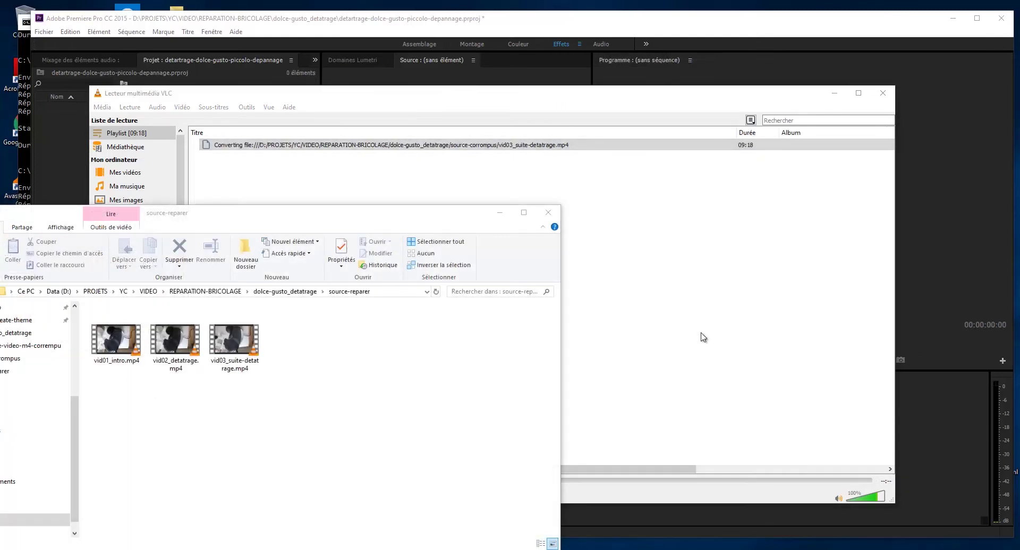
{"action": "left_click", "coordinate": [566, 207]}
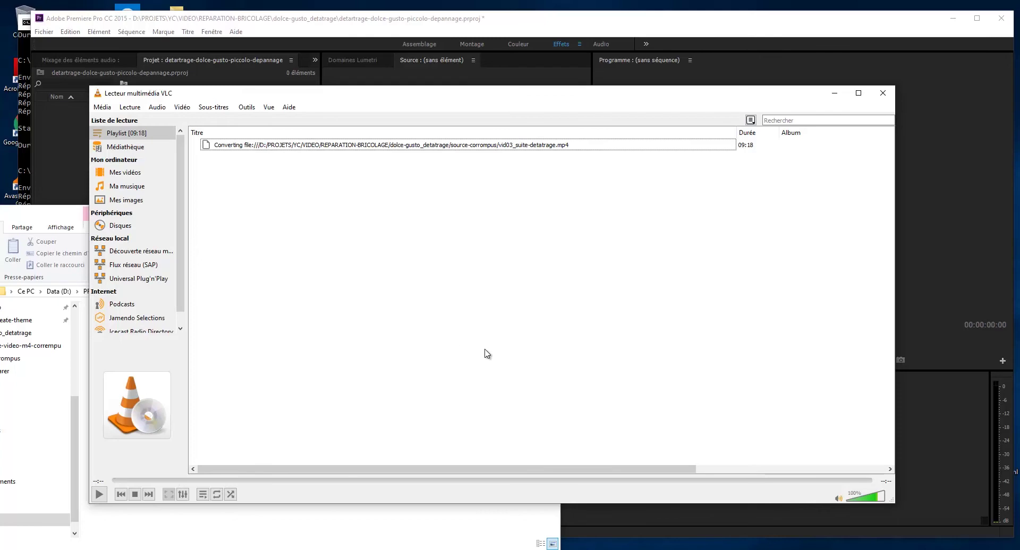
{"action": "left_click", "coordinate": [49, 222]}
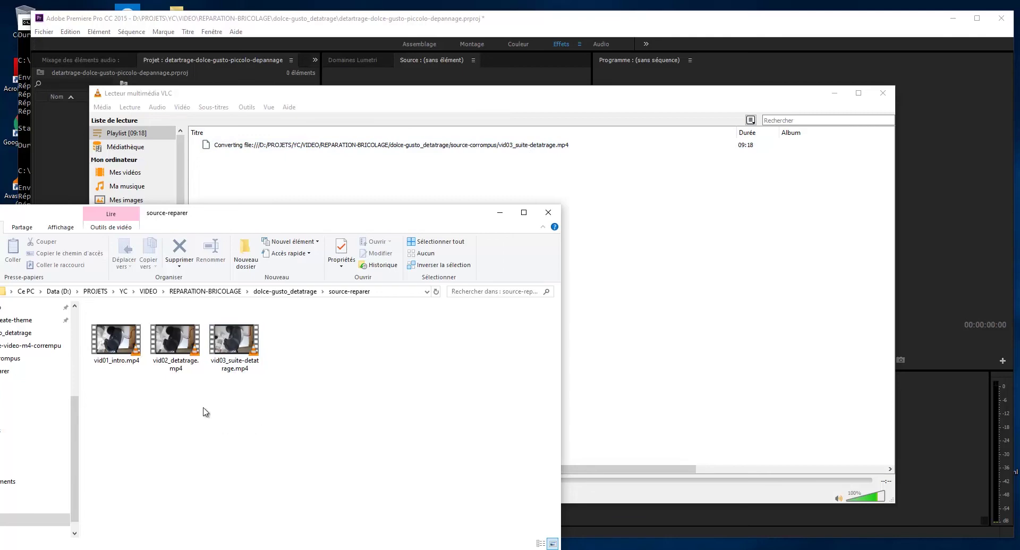
{"action": "left_click", "coordinate": [244, 353]}
{"action": "double_click", "coordinate": [256, 354]}
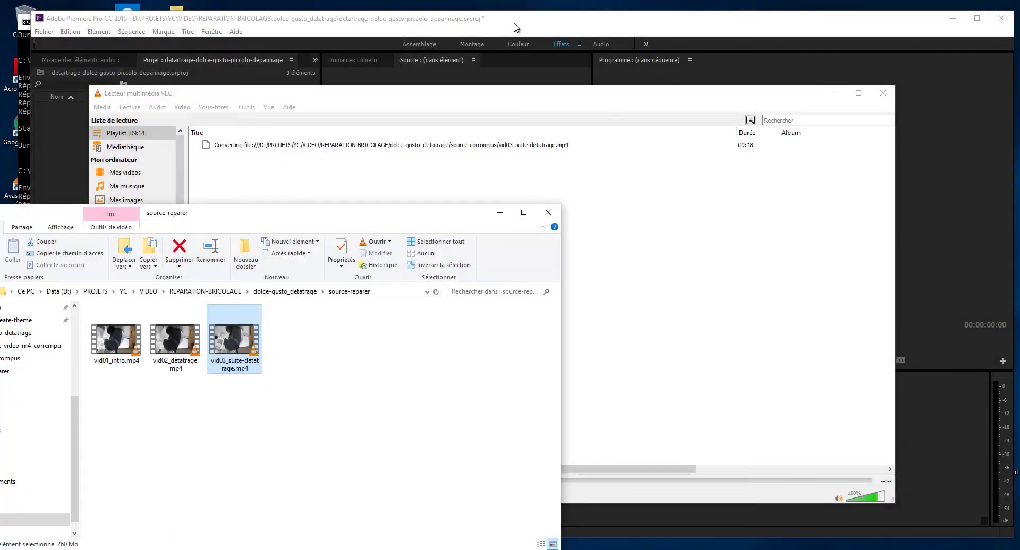
Step: Import the converted vid03_suite-detatrage.mp4 from the source-reparer folder into the Premiere Pro project
{"action": "left_click", "coordinate": [515, 26]}
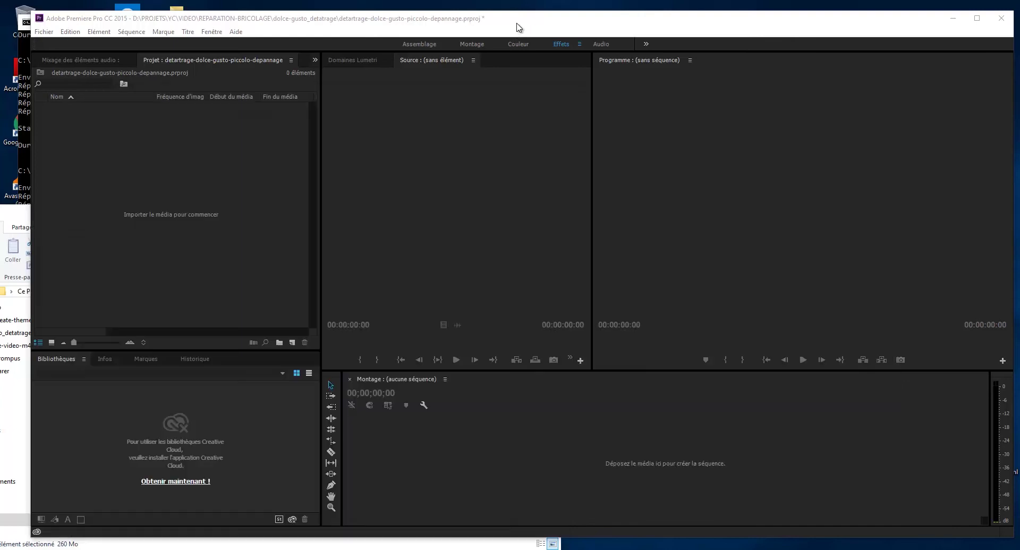
{"action": "left_click", "coordinate": [8, 234]}
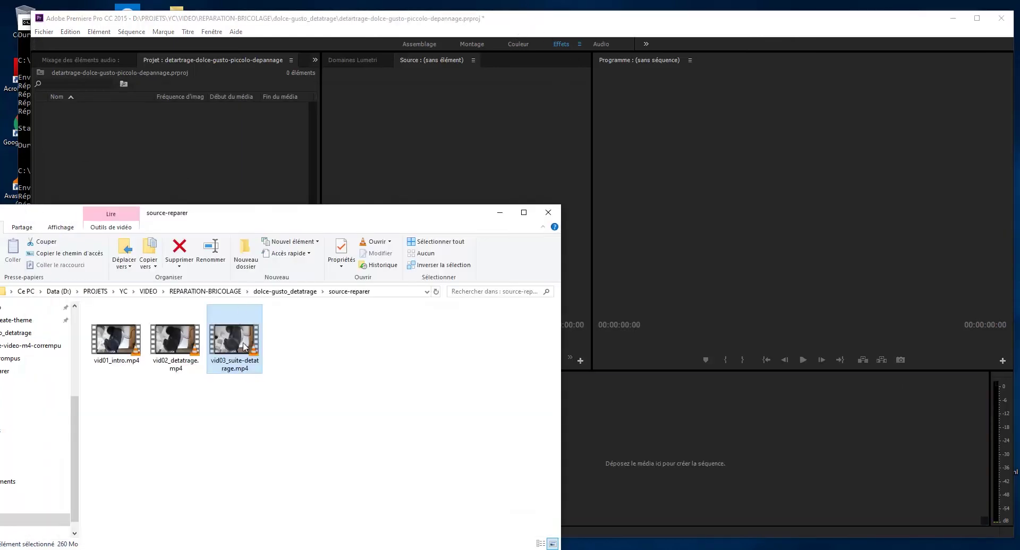
{"action": "left_click_drag", "start_coordinate": [246, 348], "coordinate": [210, 180]}
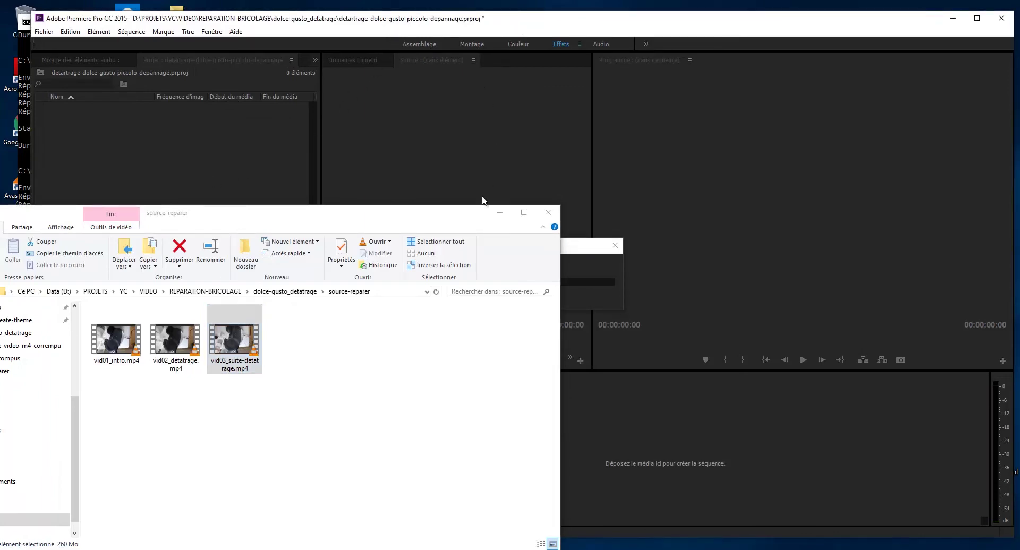
Step: Put the source-reparer folder window away and open the imported vid03_suite-detatrage.mp4 in the Source monitor
{"action": "left_click", "coordinate": [503, 216]}
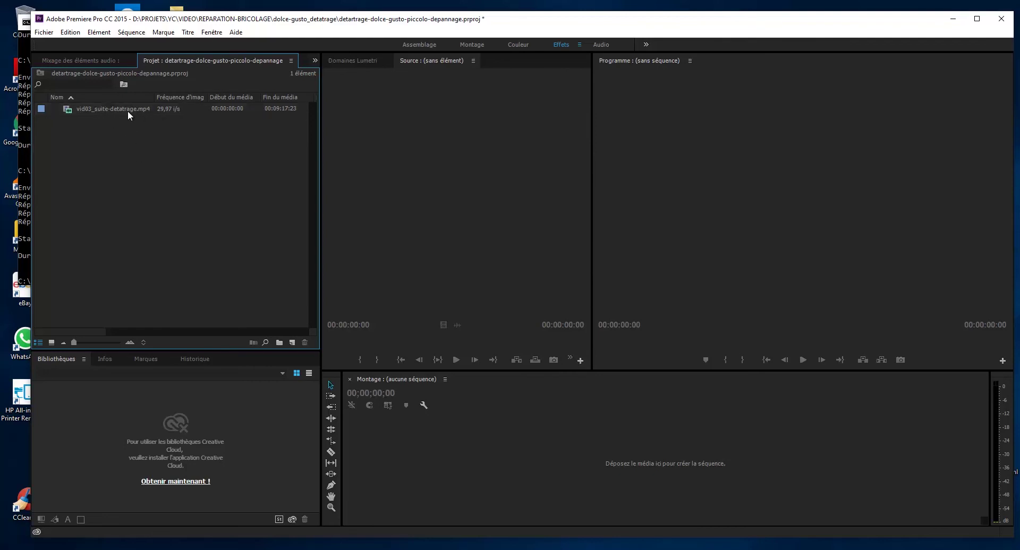
{"action": "left_click_drag", "start_coordinate": [127, 111], "coordinate": [379, 158]}
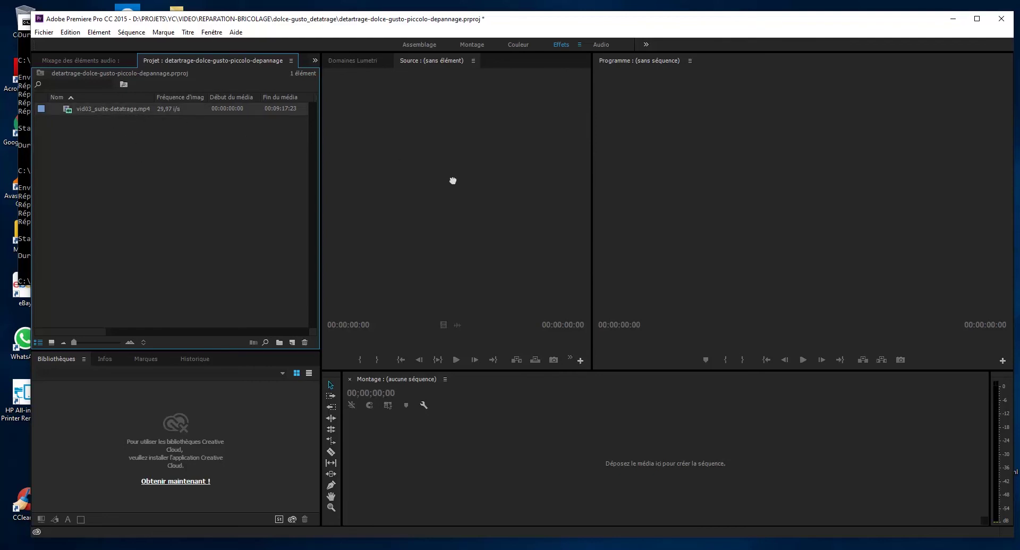
{"action": "left_click_drag", "start_coordinate": [452, 187], "coordinate": [455, 188]}
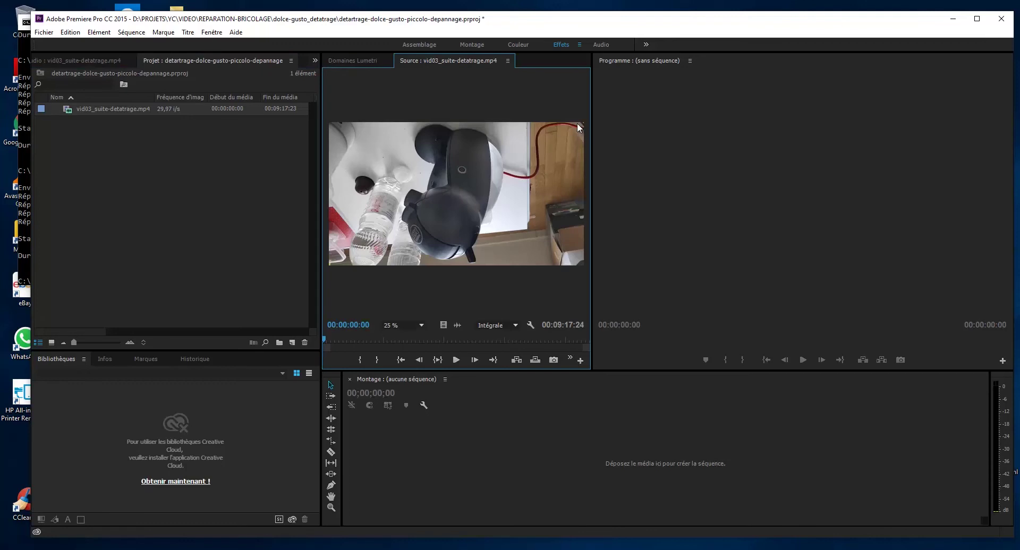
Step: Widen the Source monitor on both sides and create a sequence from vid03_suite-detatrage.mp4 in the empty timeline
{"action": "left_click_drag", "start_coordinate": [592, 113], "coordinate": [663, 115]}
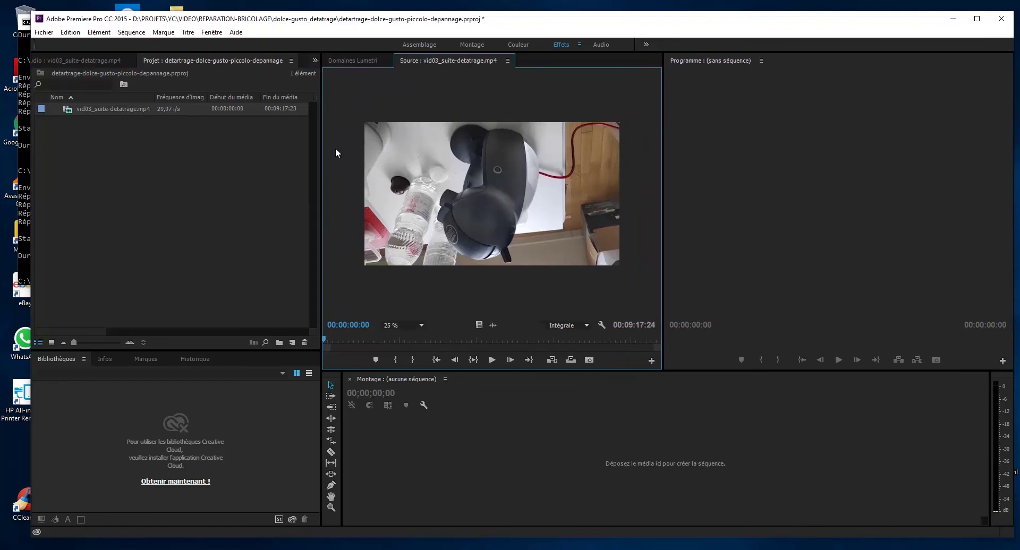
{"action": "left_click_drag", "start_coordinate": [319, 162], "coordinate": [285, 162]}
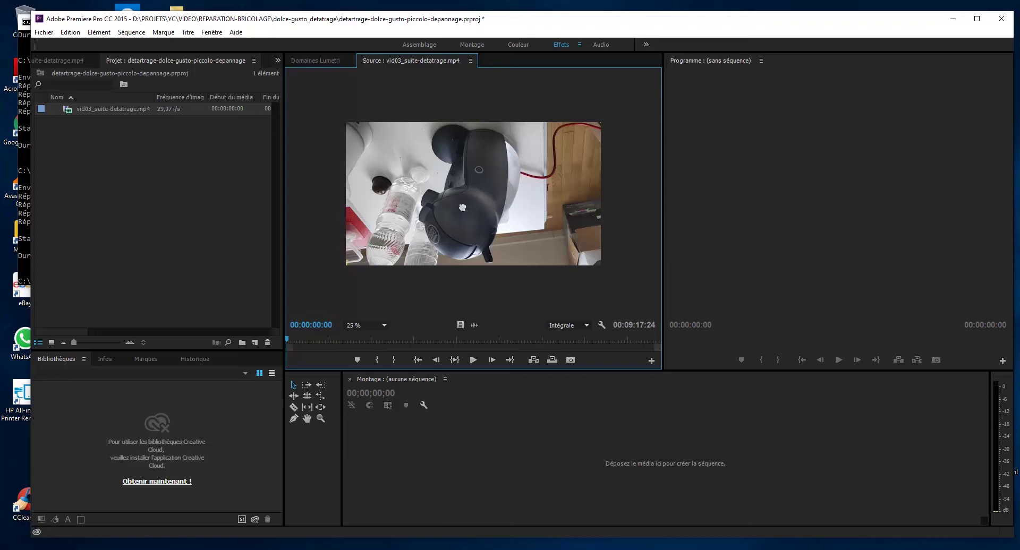
{"action": "left_click_drag", "start_coordinate": [462, 208], "coordinate": [470, 462]}
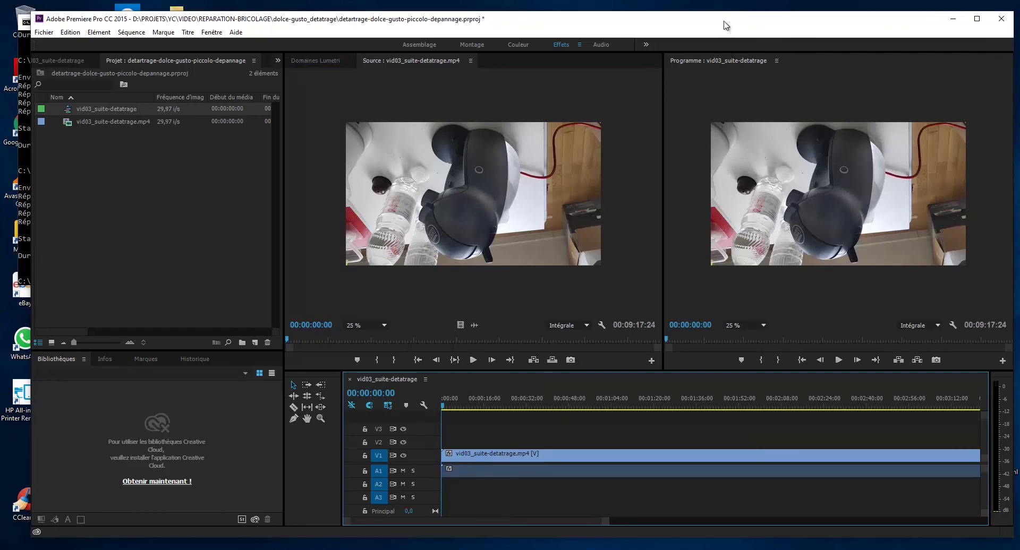
Step: Play the first seconds of the vid03_suite-detatrage sequence in the Program monitor and stop playback
{"action": "left_click_drag", "start_coordinate": [725, 25], "coordinate": [705, 26]}
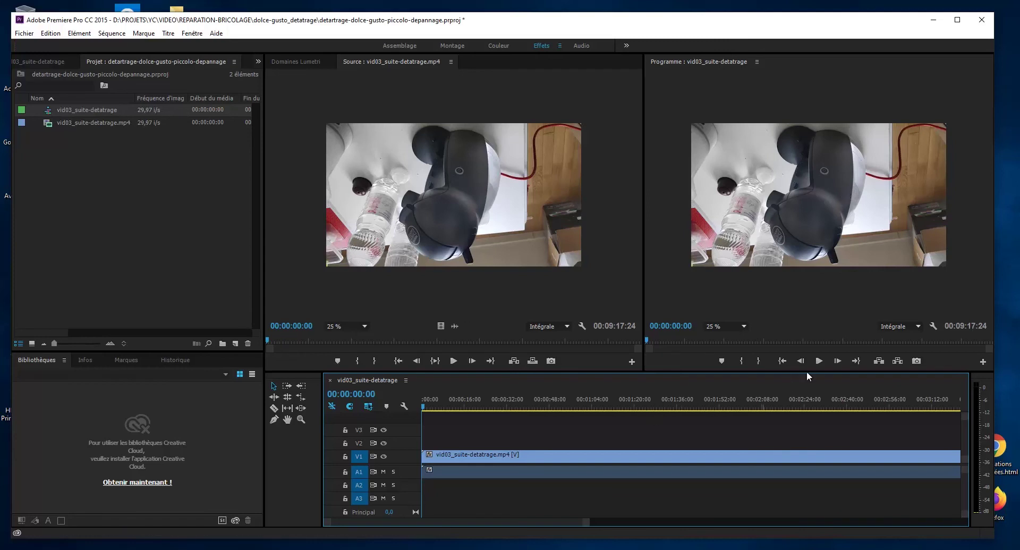
{"action": "left_click", "coordinate": [821, 361]}
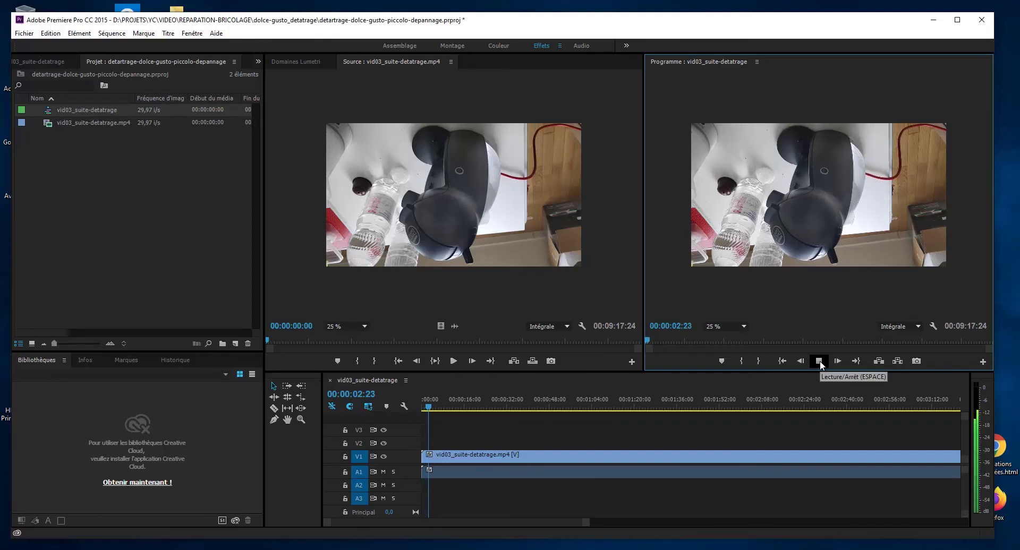
{"action": "left_click", "coordinate": [821, 362]}
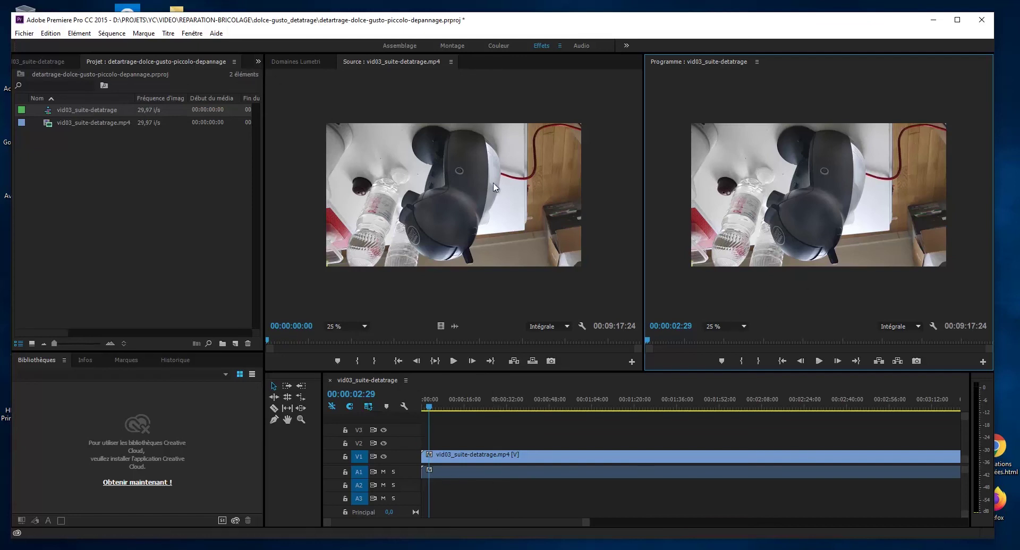
Step: Search the effects for "miroi" and apply the Miroir horizontal effect to the vid03_suite-detatrage.mp4 clip in the timeline
{"action": "left_click", "coordinate": [258, 62]}
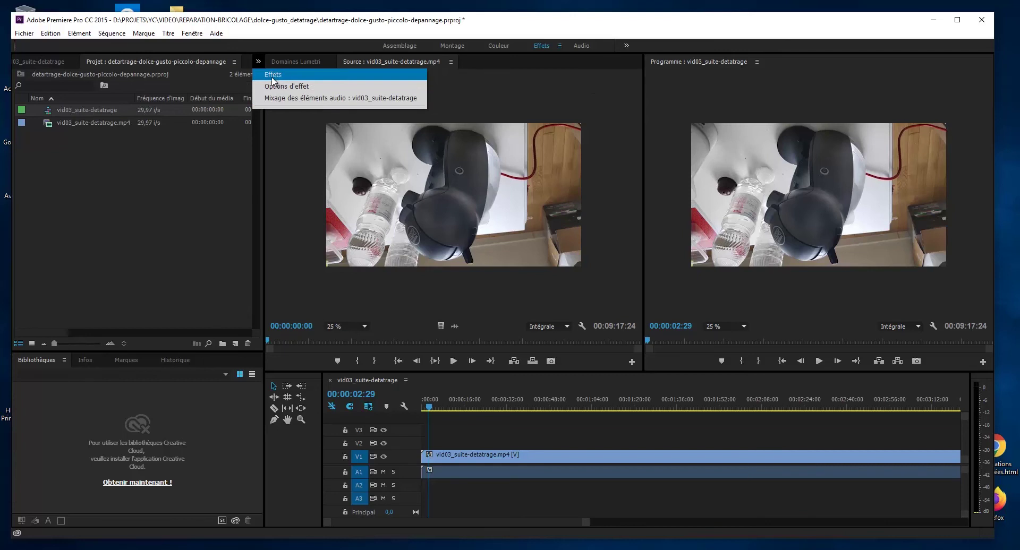
{"action": "left_click", "coordinate": [272, 78]}
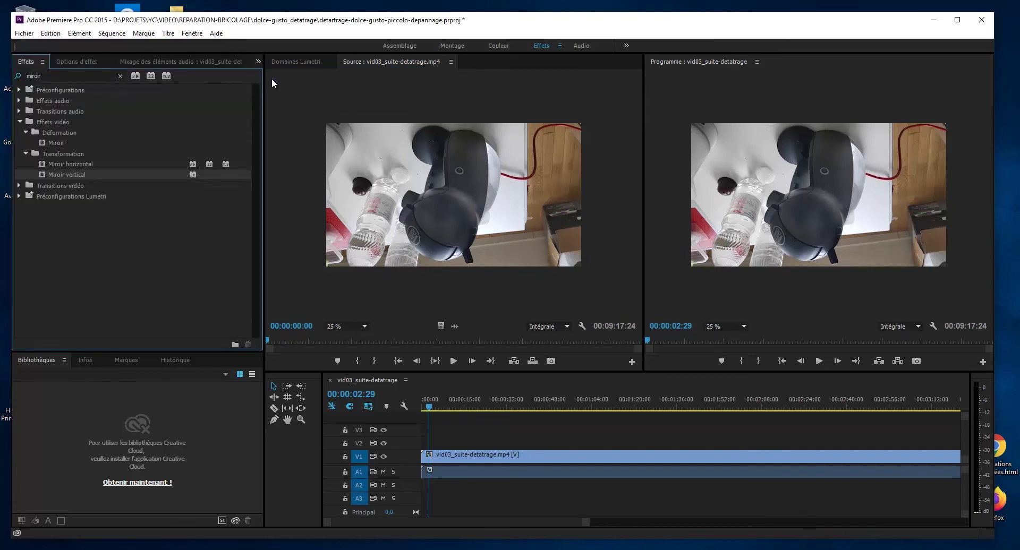
{"action": "double_click", "coordinate": [72, 76]}
{"action": "key", "text": "BackSpace"}
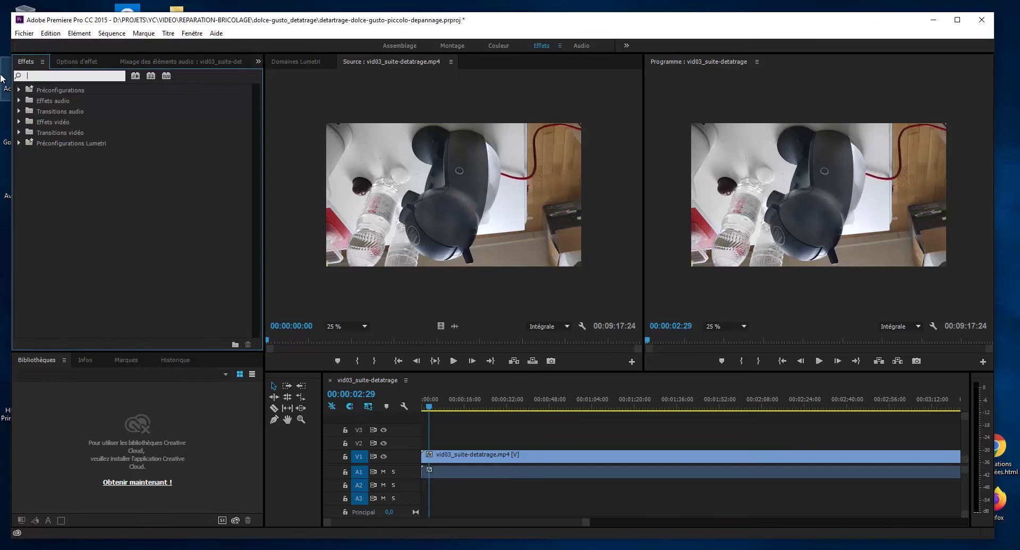
{"action": "type", "text": "mir"}
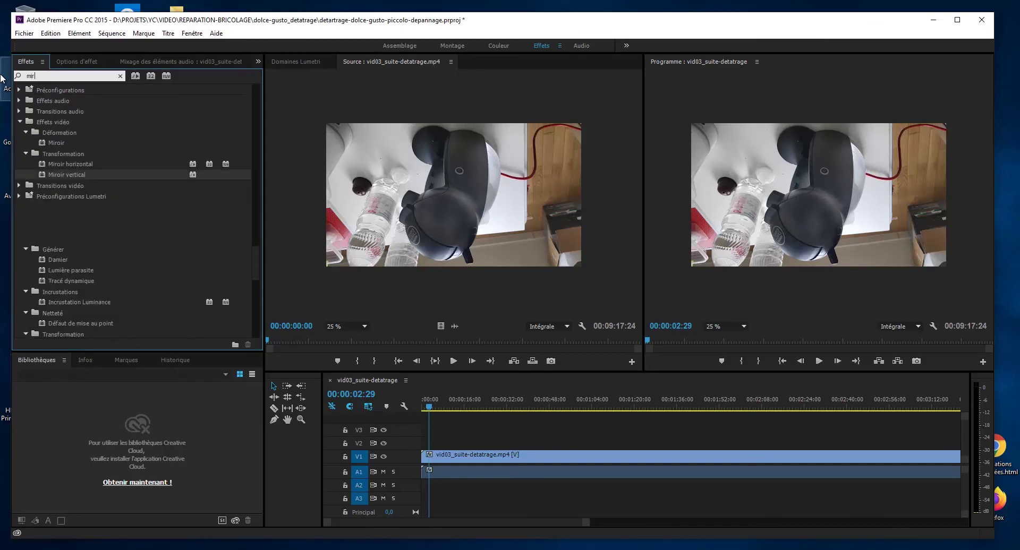
{"action": "type", "text": "oi"}
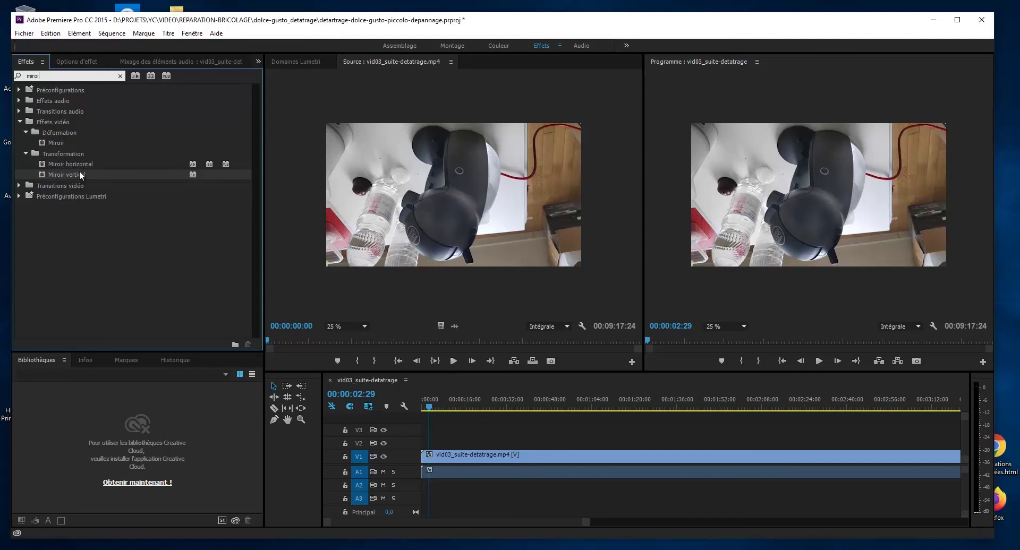
{"action": "left_click", "coordinate": [59, 164]}
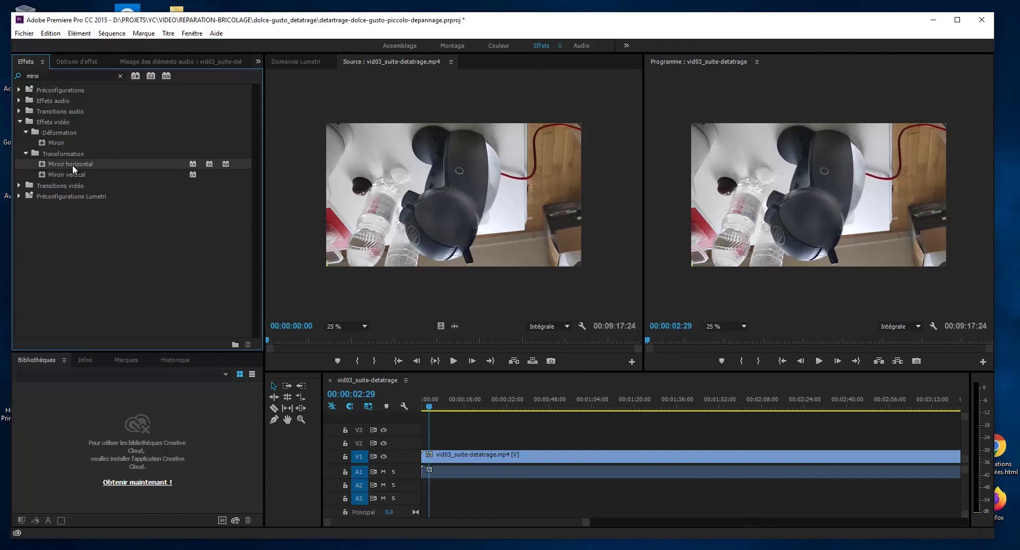
{"action": "left_click_drag", "start_coordinate": [72, 166], "coordinate": [531, 462]}
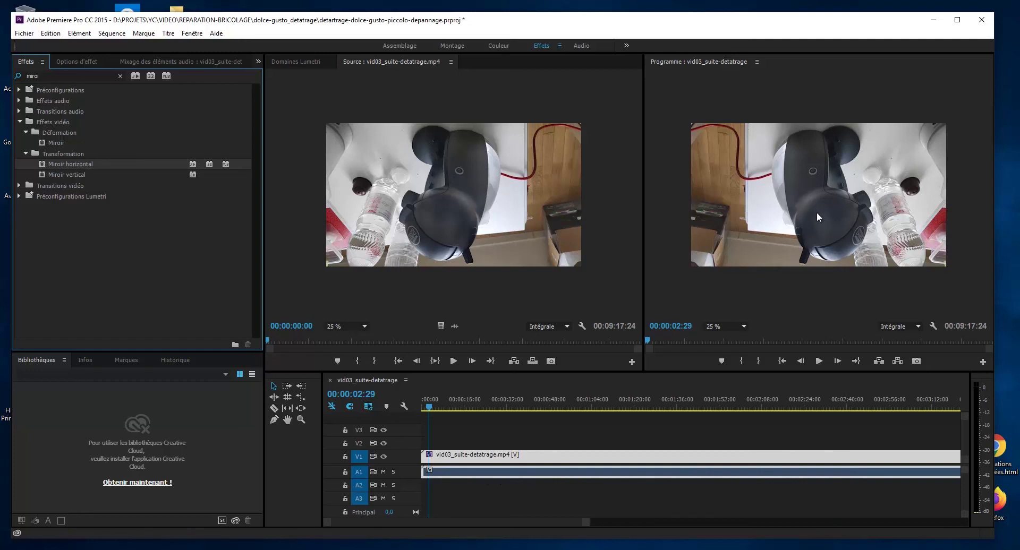
Step: Apply the Miroir vertical effect to the same timeline clip and briefly play the sequence to check the orientation
{"action": "left_click", "coordinate": [68, 174]}
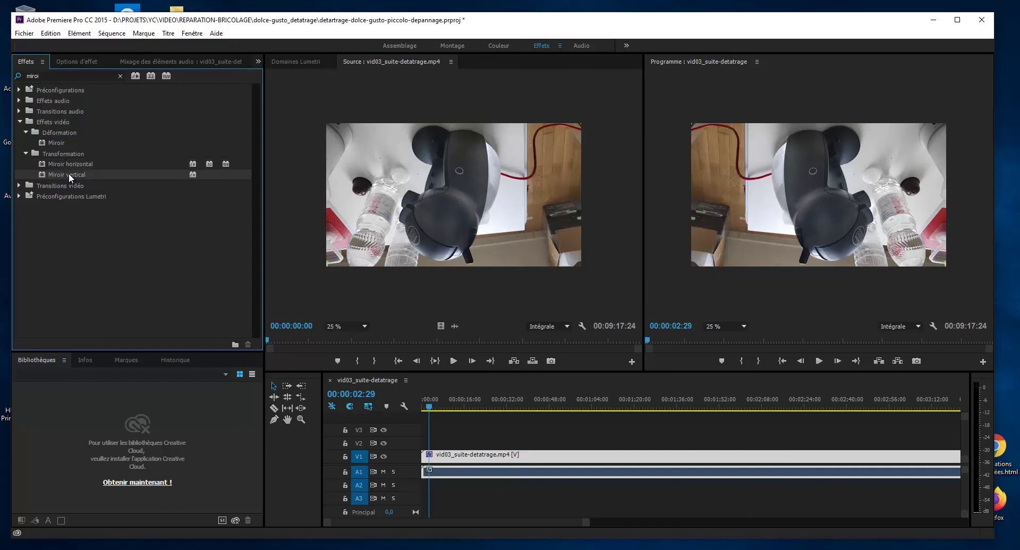
{"action": "left_click_drag", "start_coordinate": [573, 414], "coordinate": [610, 461]}
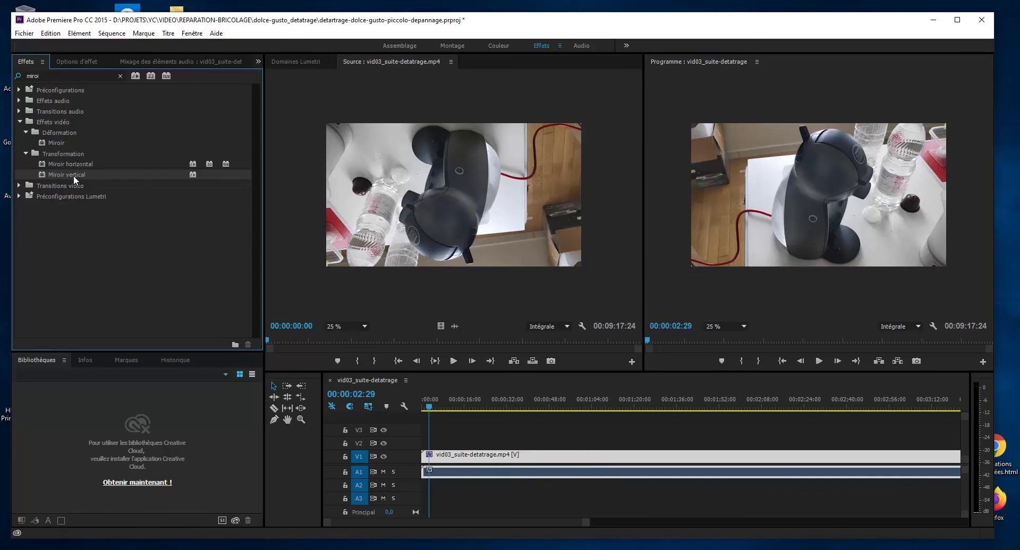
{"action": "left_click", "coordinate": [820, 362]}
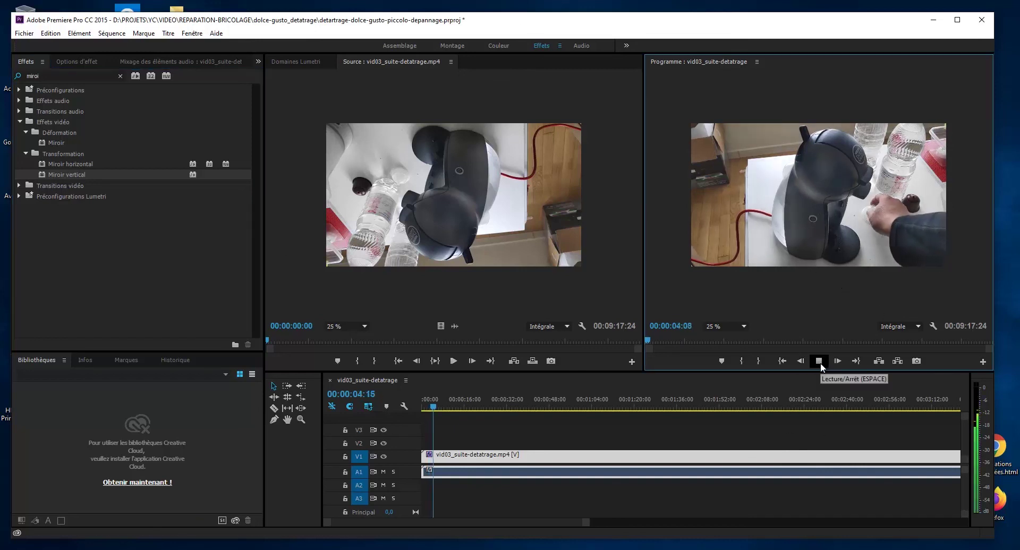
{"action": "left_click", "coordinate": [820, 361]}
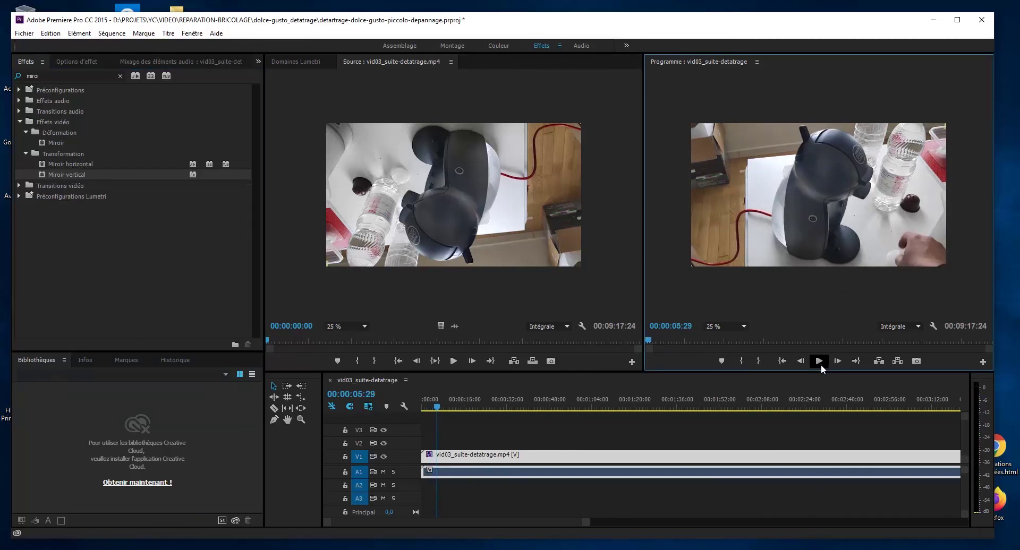
Step: Check the system speaker volume and return to the Program monitor in Premiere Pro
{"action": "left_click", "coordinate": [949, 549]}
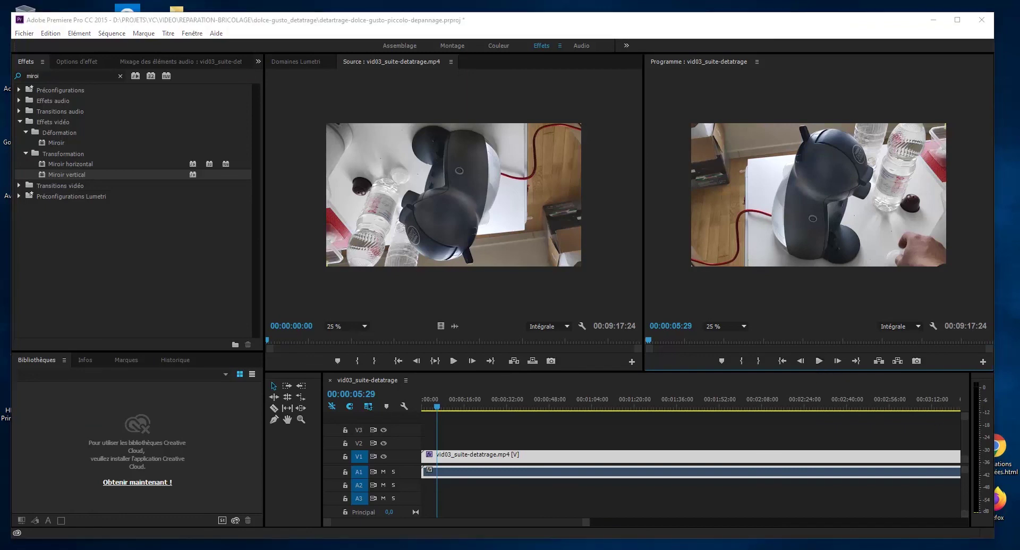
{"action": "left_click", "coordinate": [947, 521]}
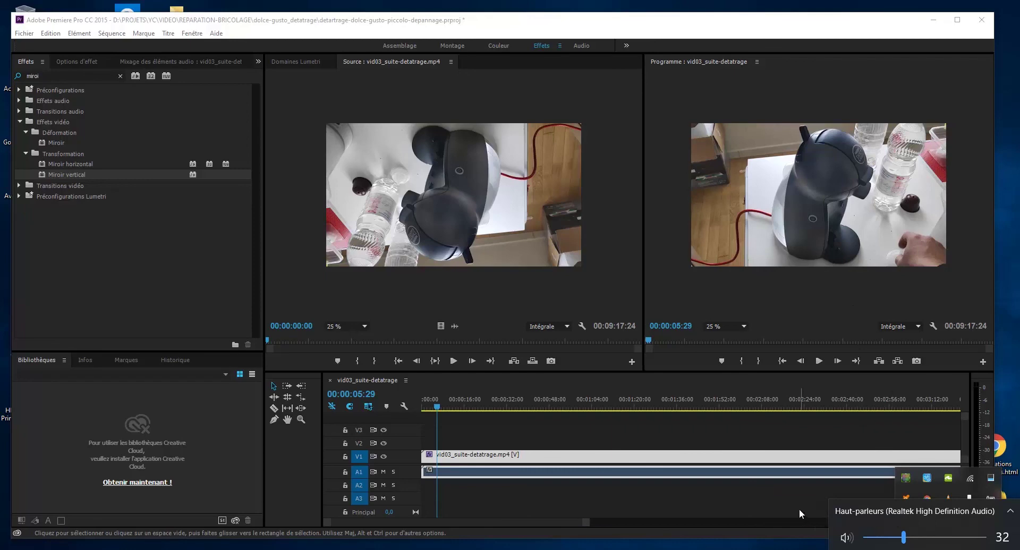
{"action": "left_click", "coordinate": [755, 289]}
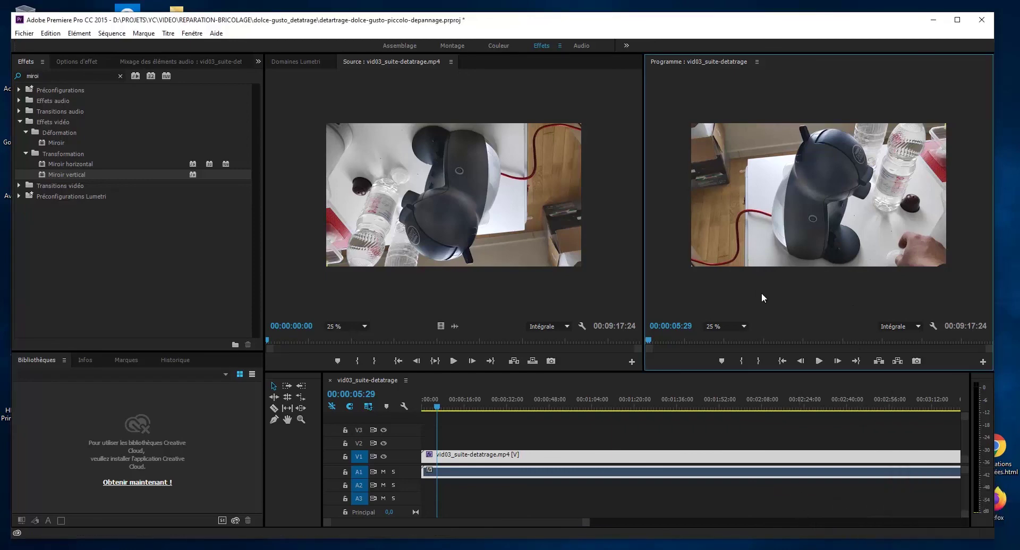